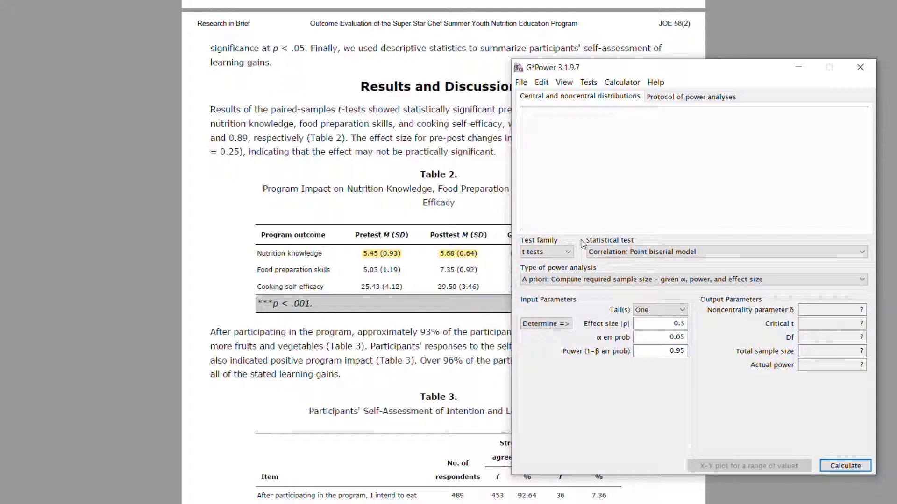
Keep t tests as the family and pick 'Means: Difference between two dependent means (matched pairs)'.
left_click(568, 253)
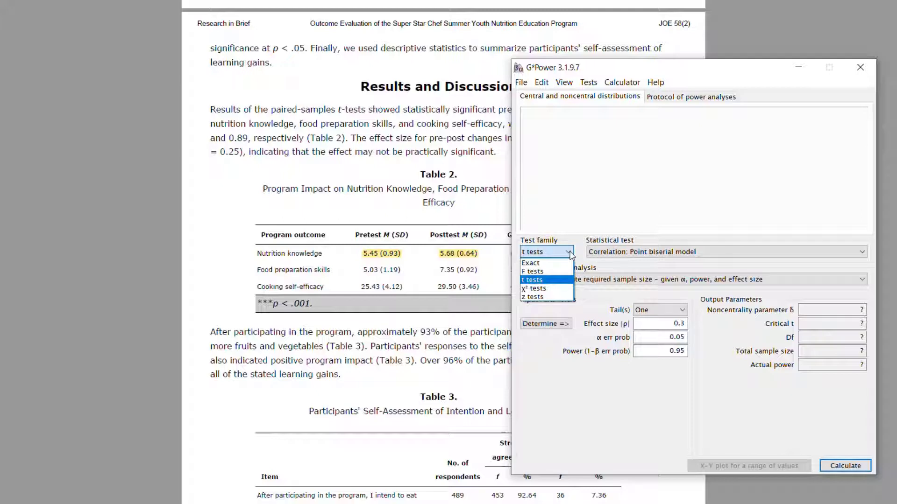
left_click(559, 280)
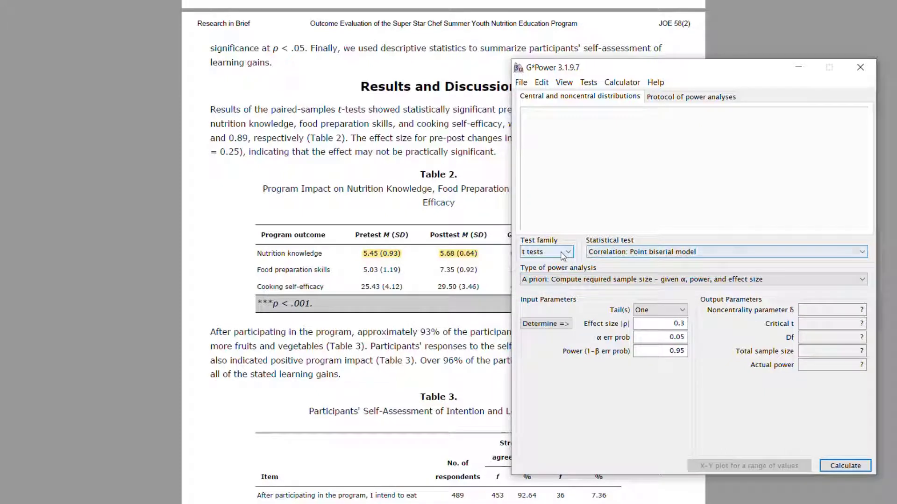
left_click(860, 253)
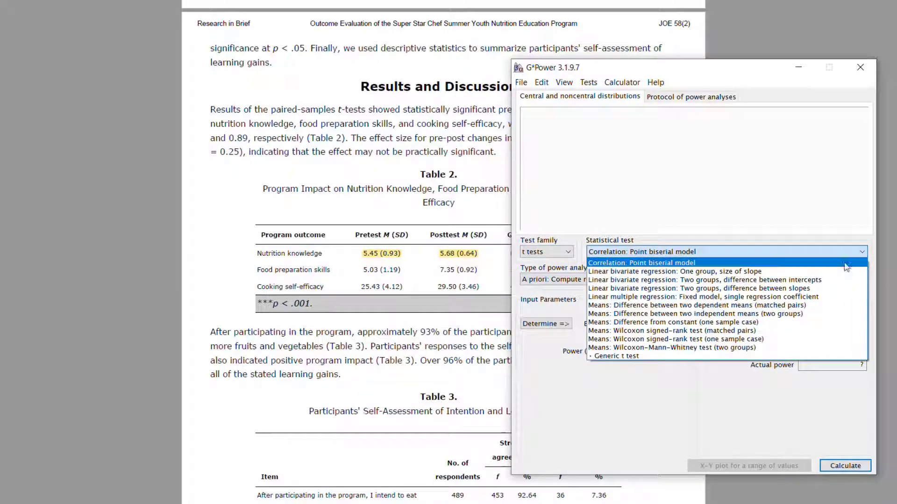
left_click(818, 306)
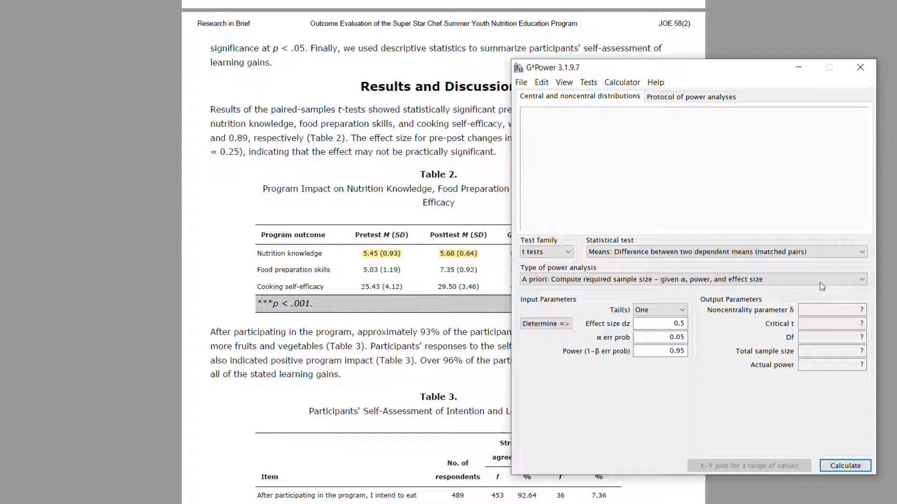
left_click_drag(746, 76, 760, 73)
Replace the power value 0.95 with 0.80, leaving dz at 0.5 and alpha at 0.05.
left_click(697, 320)
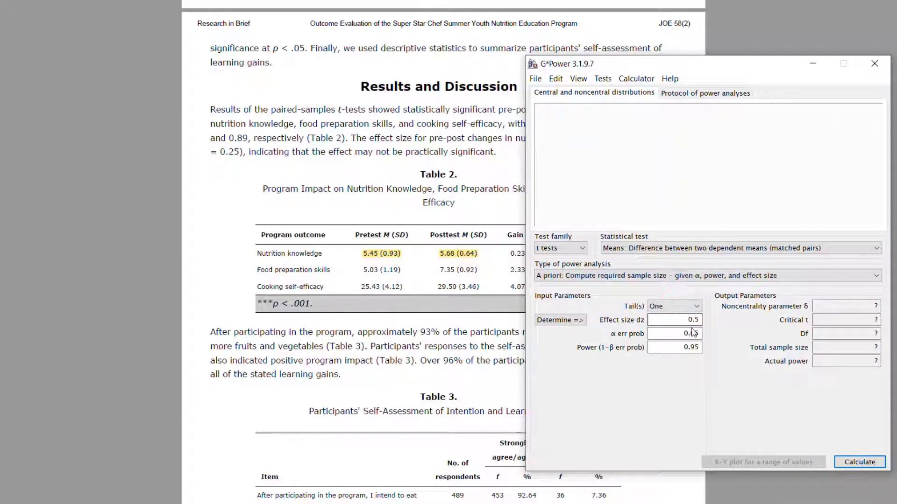
double_click(690, 320)
double_click(683, 334)
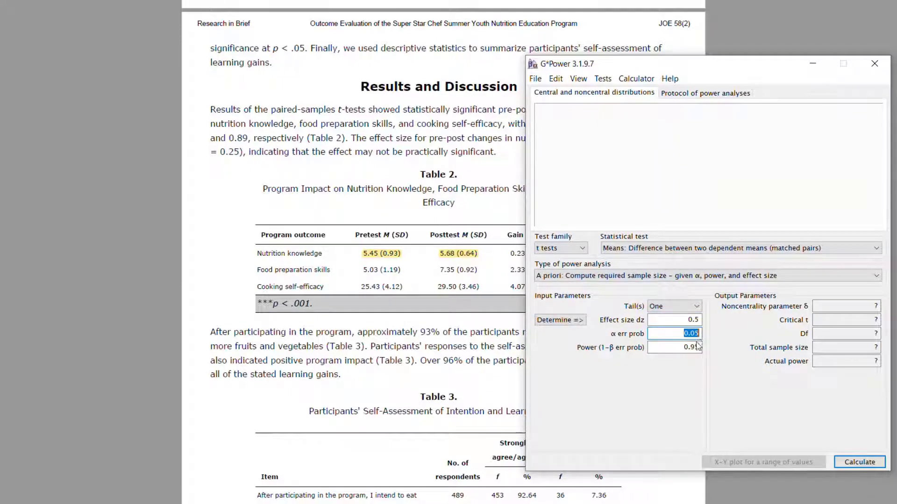
double_click(685, 348)
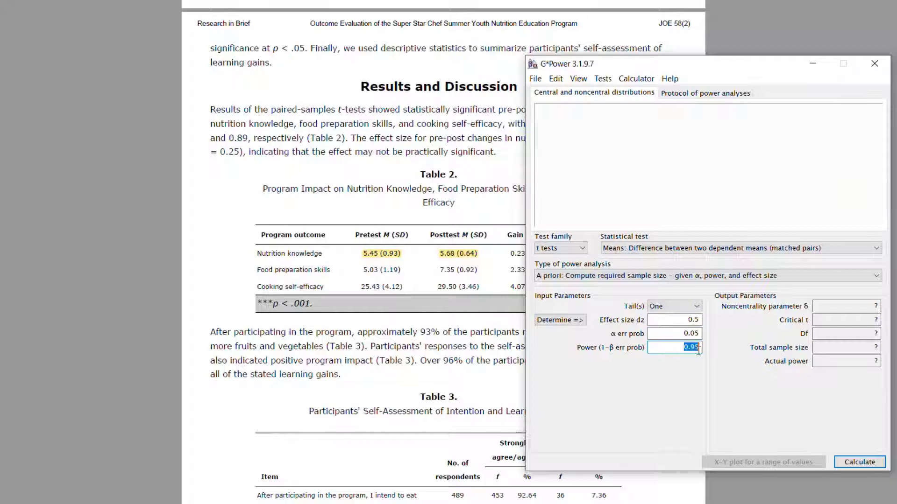
left_click(700, 347)
key("BackSpace")
key("BackSpace")
type("80")
left_click_drag(690, 333, 699, 334)
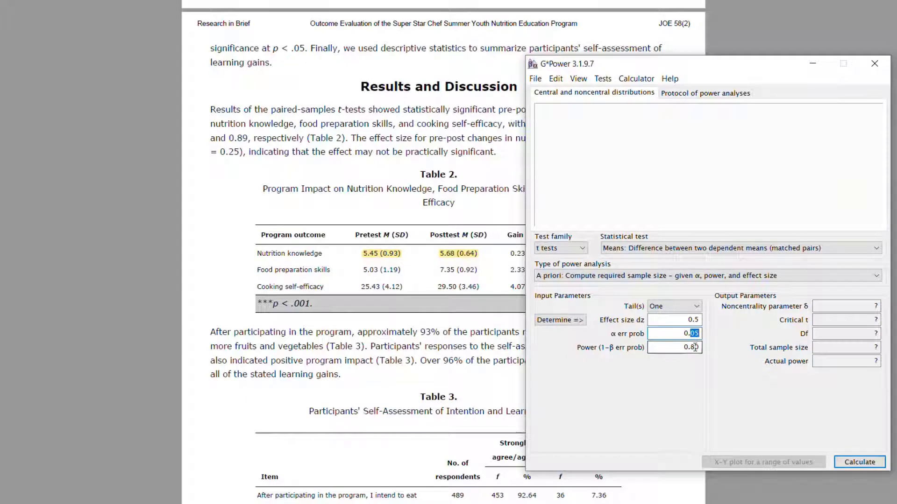
key("shift+Tab")
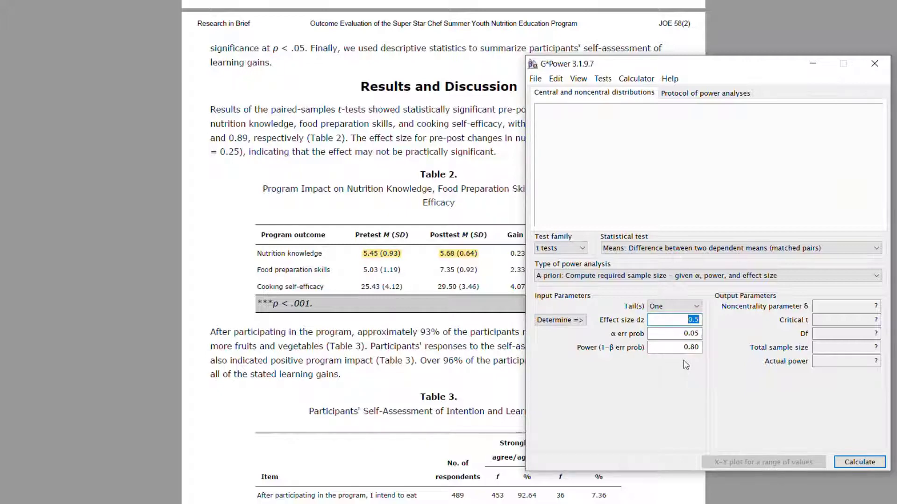
left_click_drag(718, 71, 721, 53)
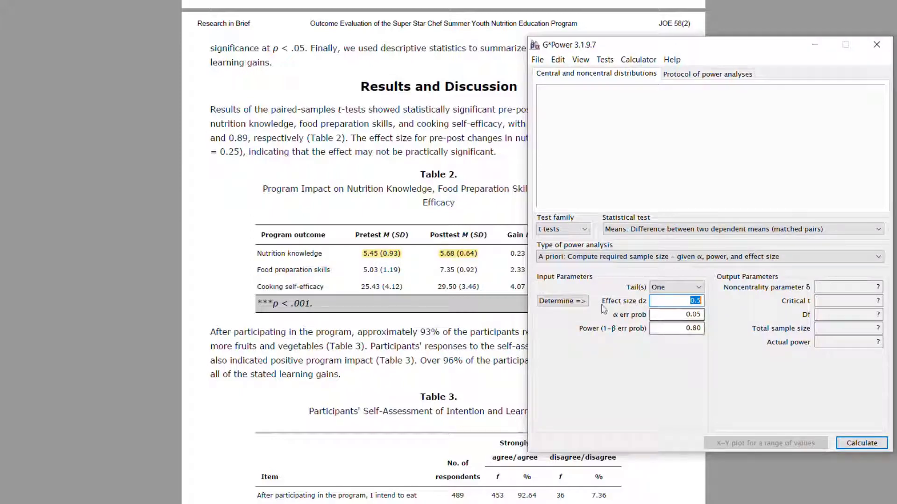
Open the Determine panel for effect size dz and position the window beside Table 2.
left_click(568, 307)
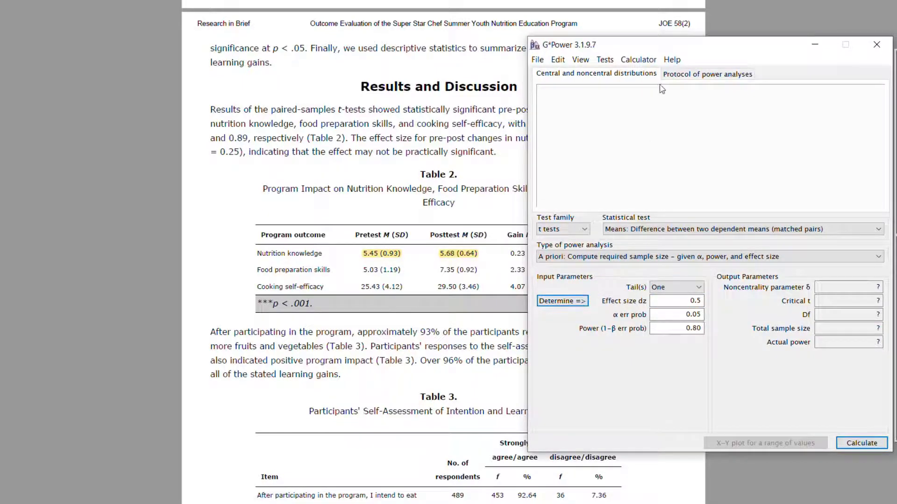
left_click_drag(721, 48, 342, 301)
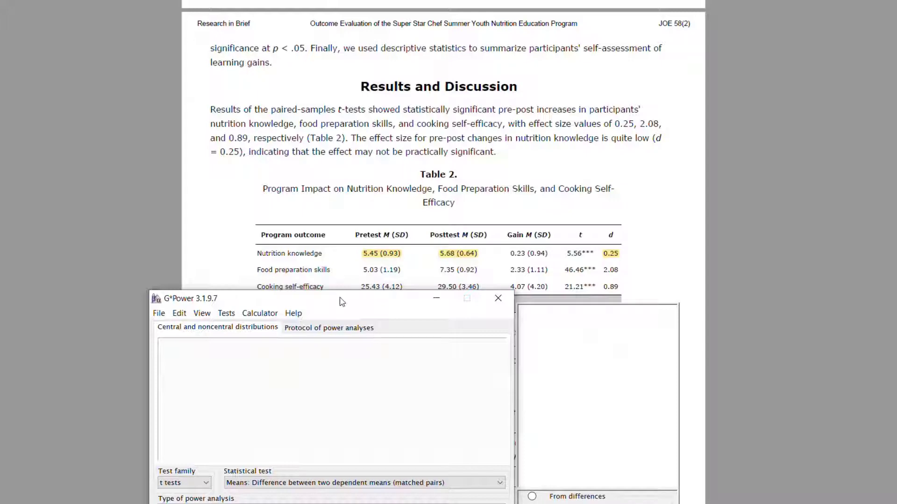
left_click_drag(340, 301, 288, 20)
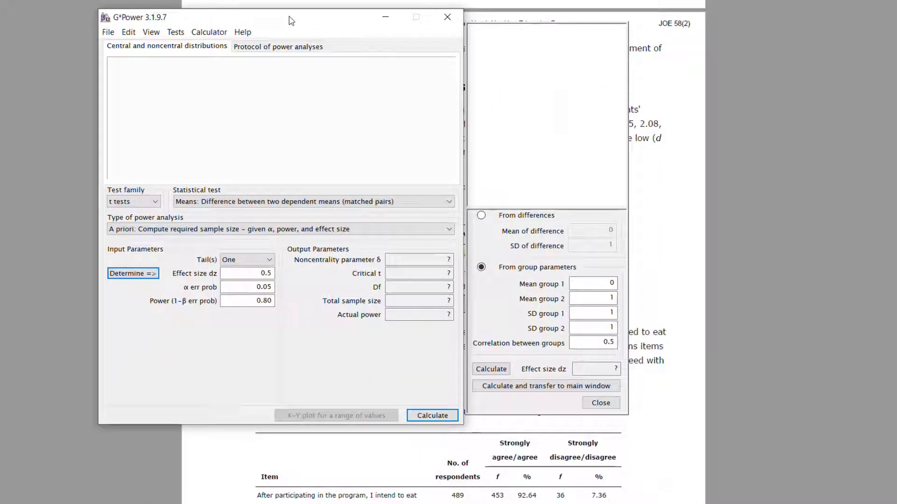
Enter 5.45 as Mean group 1 and 5.68 as Mean group 2.
left_click(607, 283)
double_click(612, 283)
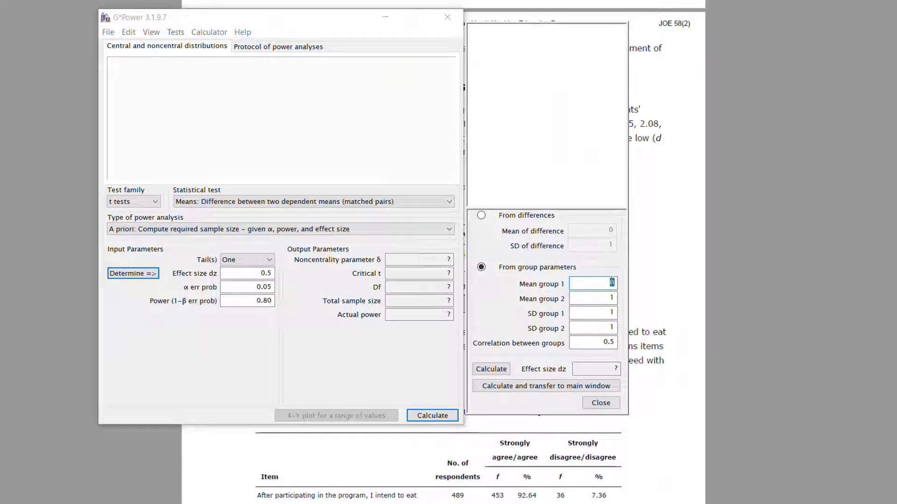
type("5.45")
left_click(615, 300)
double_click(616, 299)
type("5.68")
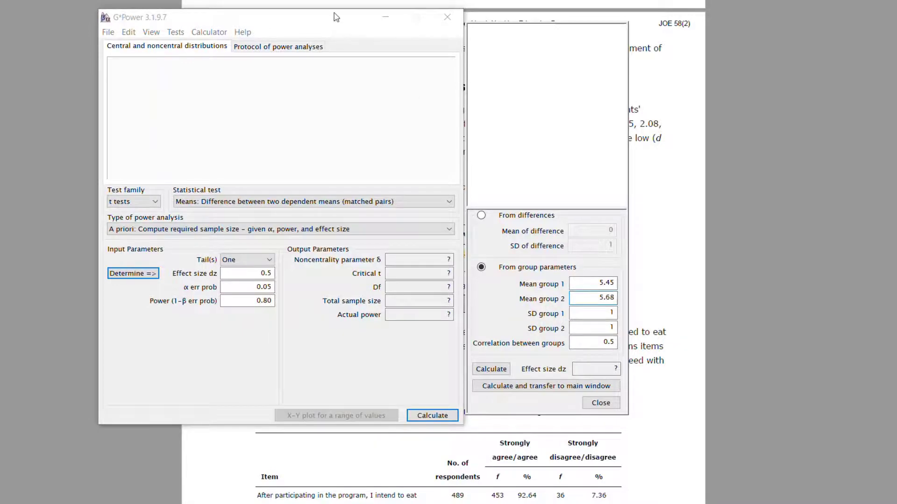
Enter 0.93 as SD group 1 and 0.64 as SD group 2.
left_click_drag(331, 19, 376, 41)
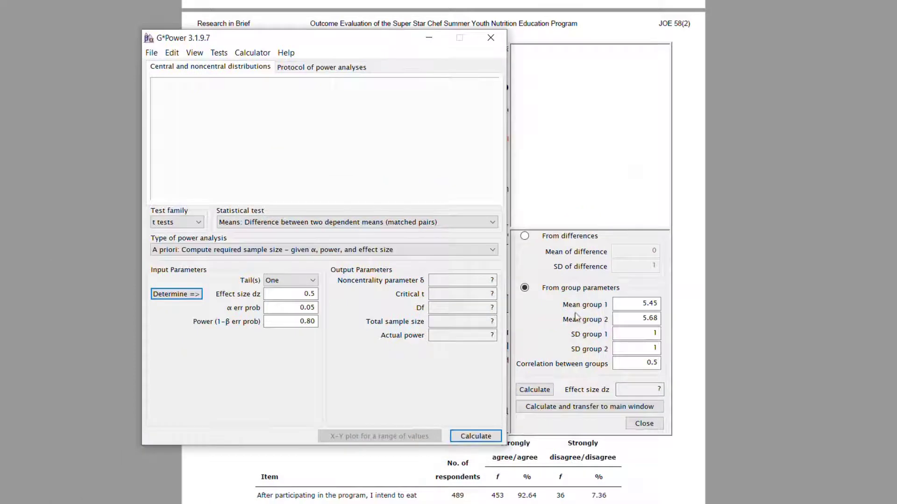
left_click(654, 333)
double_click(655, 333)
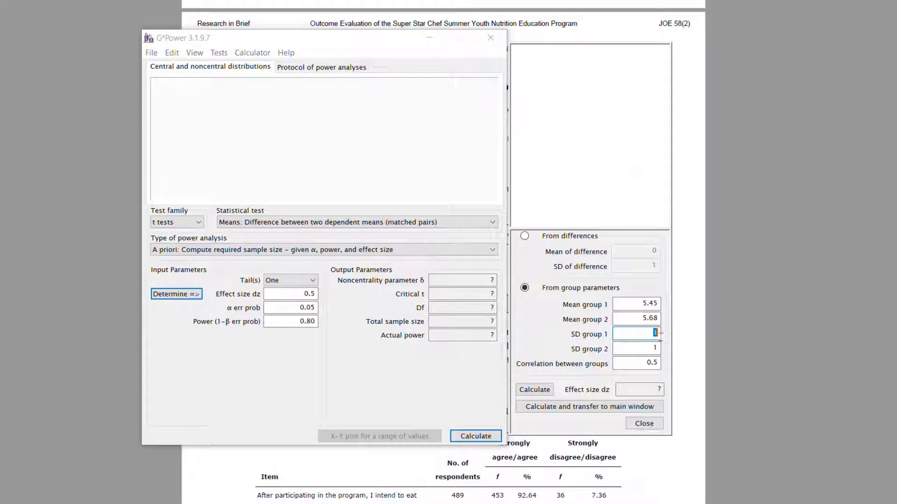
type("0.93")
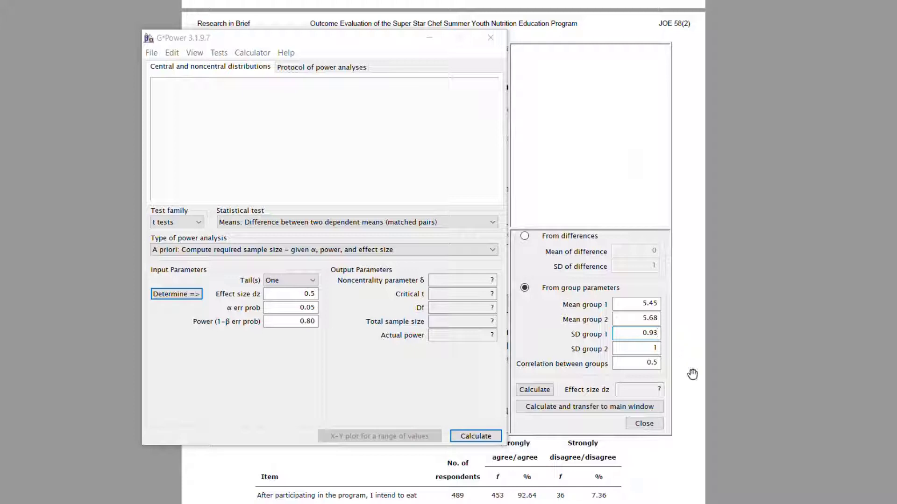
double_click(656, 348)
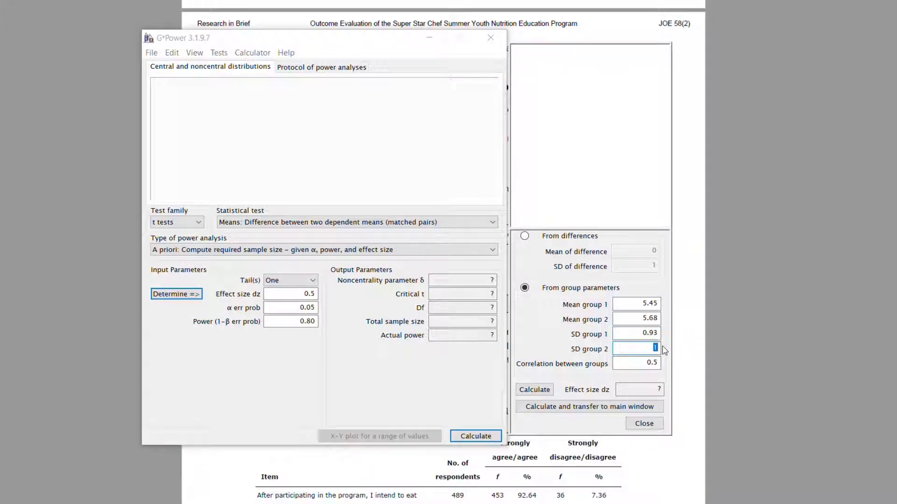
type("0.64")
Set correlation to .90, calculate dz of 0.5103053, and transfer it to the main analysis.
double_click(652, 362)
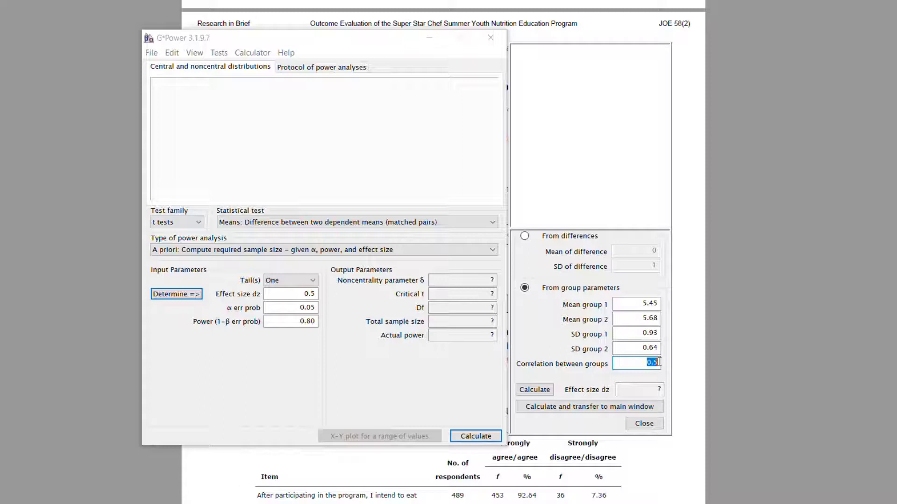
type(".90")
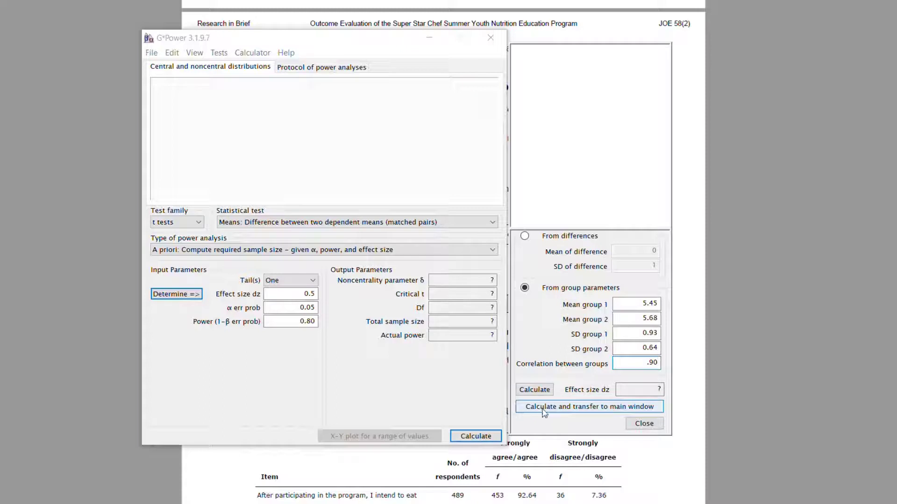
left_click(541, 391)
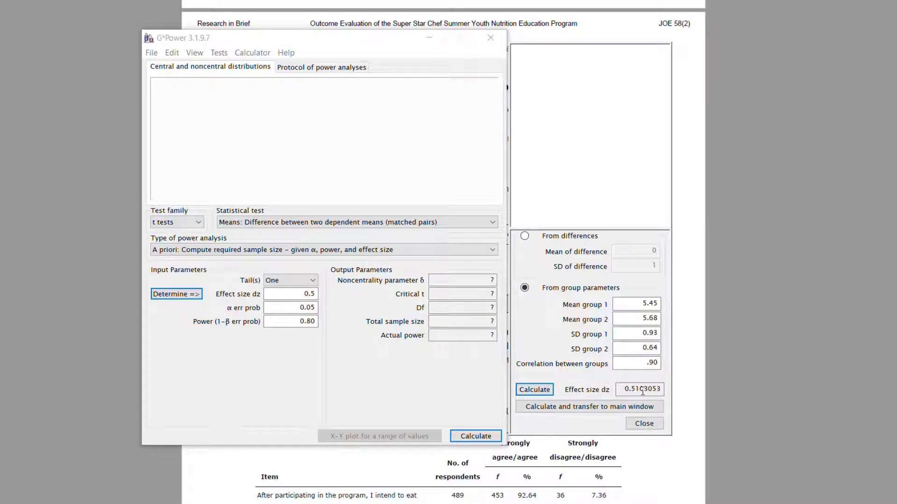
left_click(601, 411)
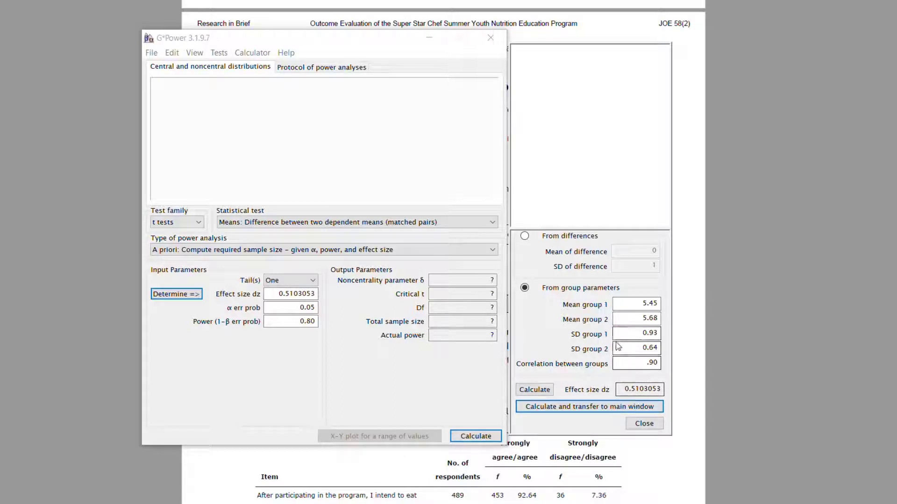
left_click(627, 407)
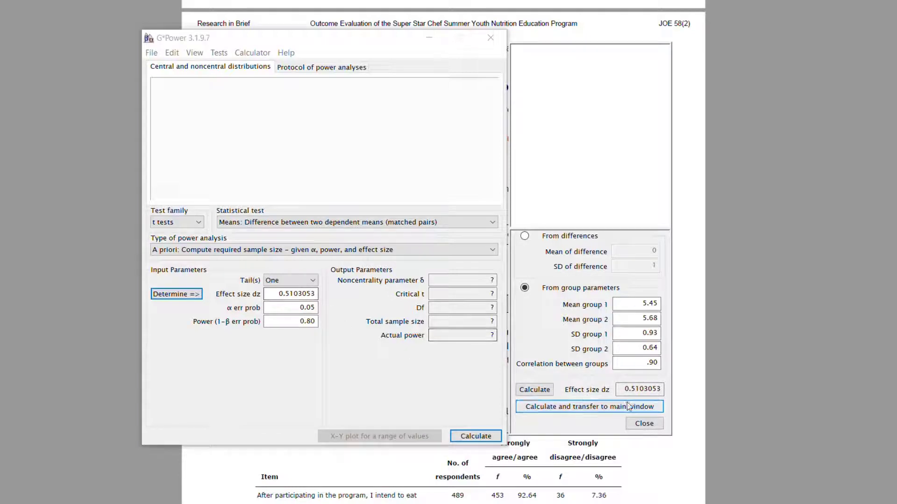